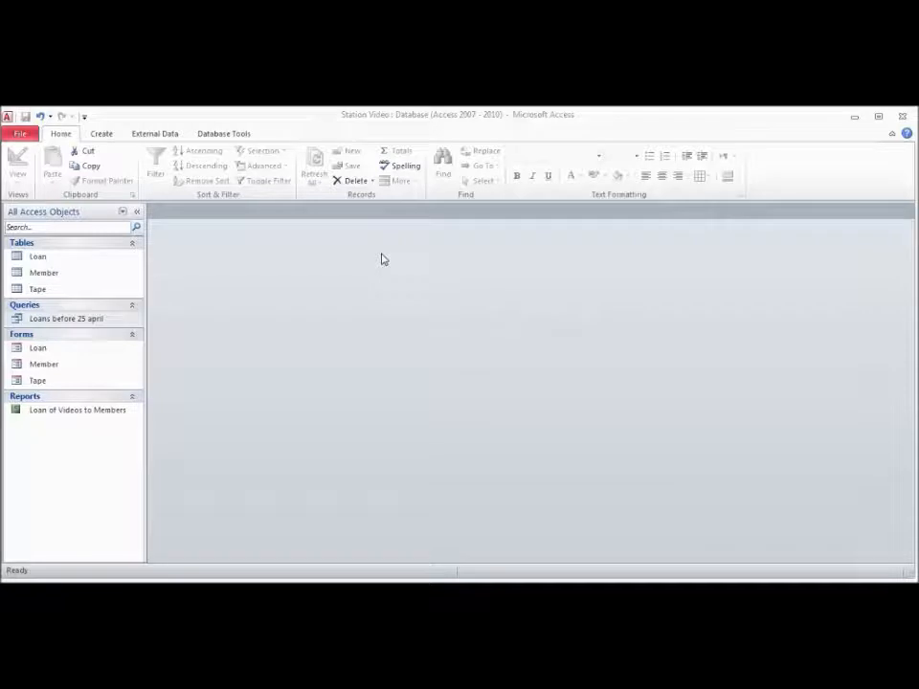
# Step: Create a new query in design view and add only the Member table to it
pyautogui.click(97, 139)
pyautogui.click(98, 139)
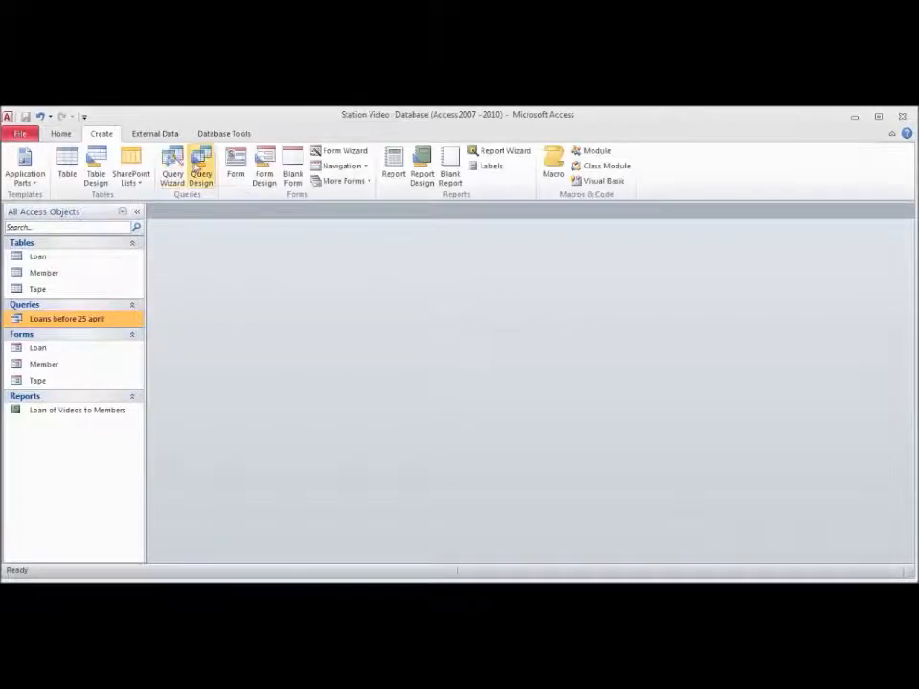
pyautogui.click(198, 169)
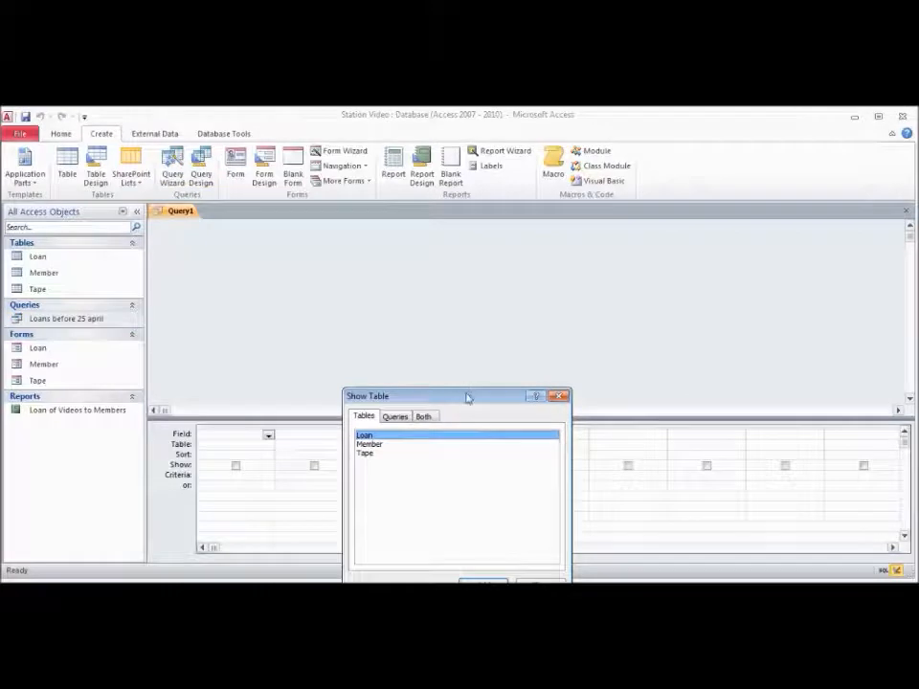
pyautogui.moveTo(467, 398); pyautogui.dragTo(542, 295)
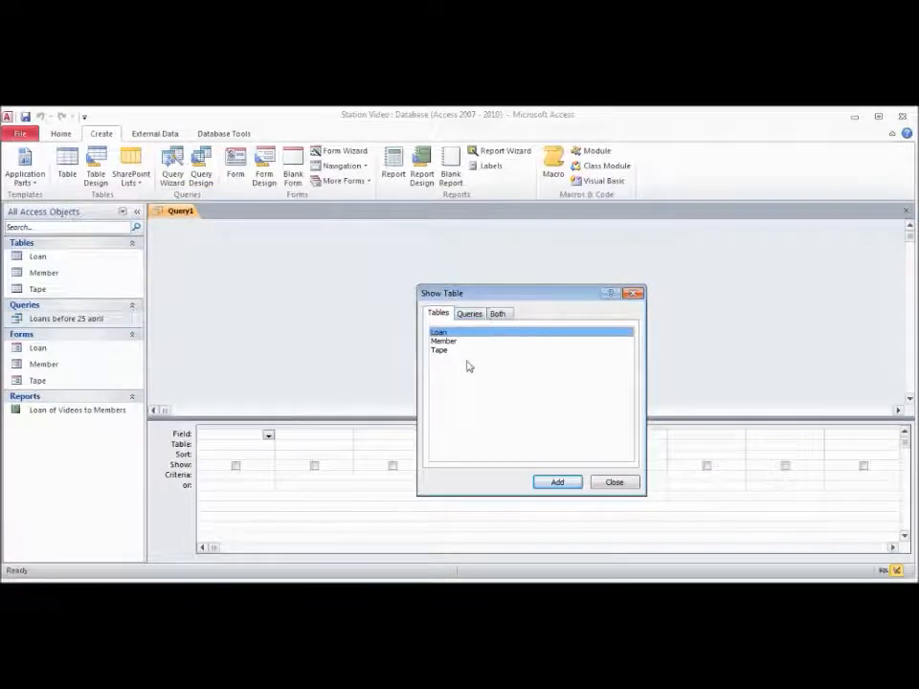
pyautogui.click(446, 342)
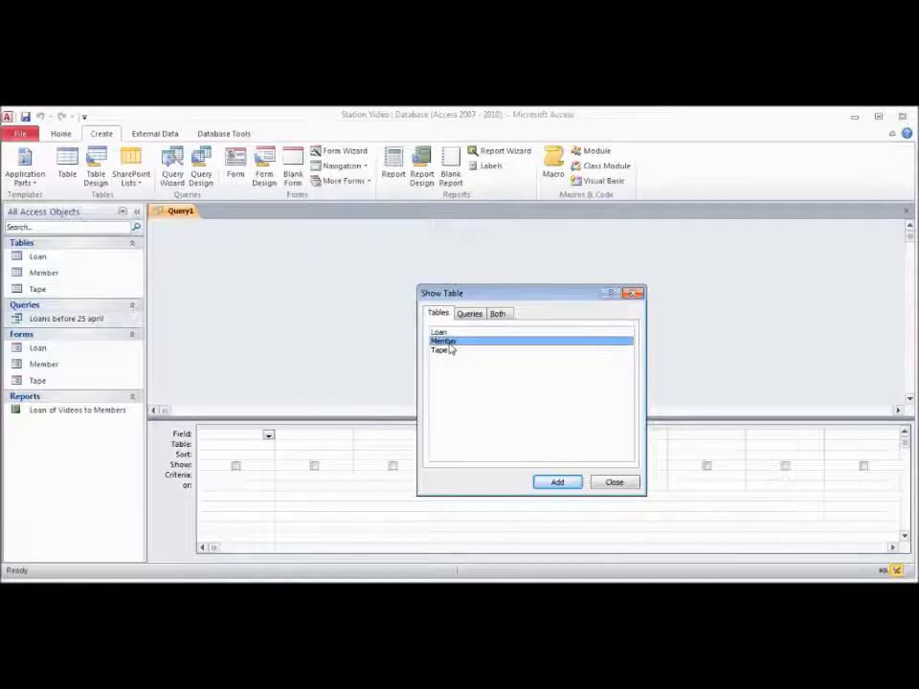
pyautogui.click(563, 483)
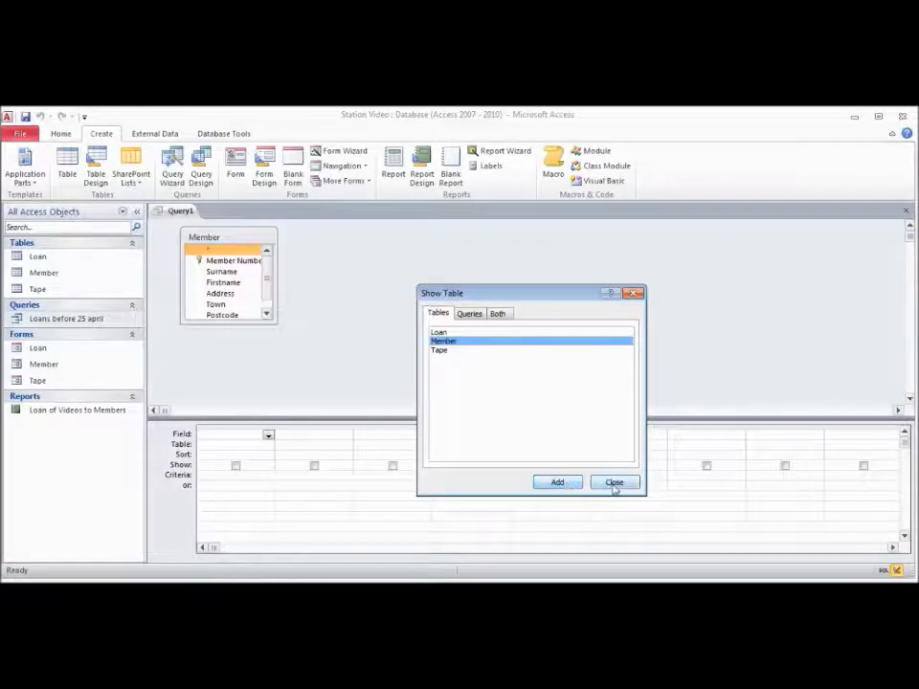
pyautogui.click(613, 482)
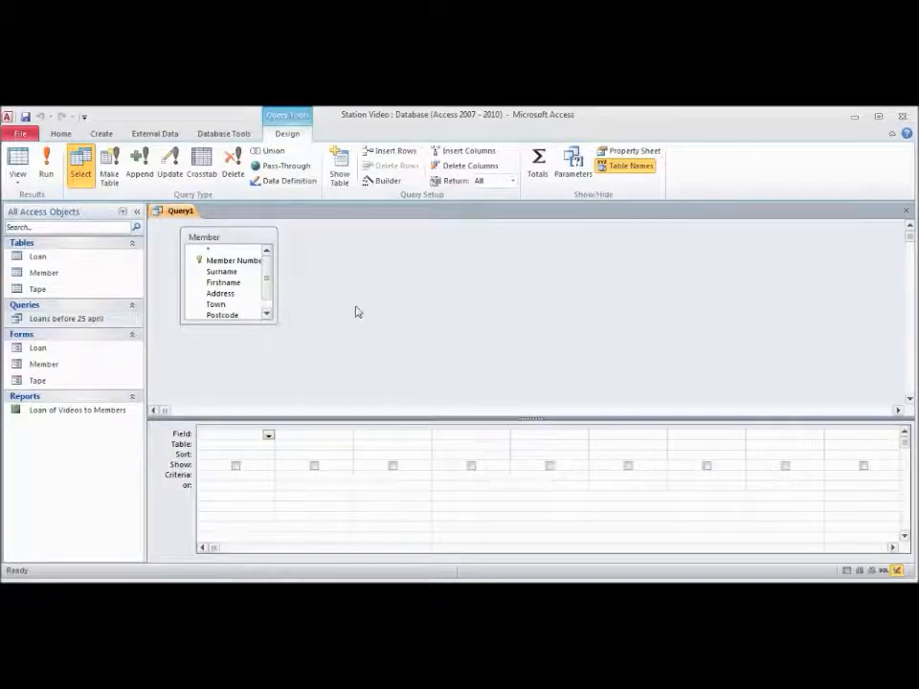
# Step: Add the Member Number, Surname, Firstname, Address, Town, Postcode and Phone fields to the query grid
pyautogui.doubleClick(234, 263)
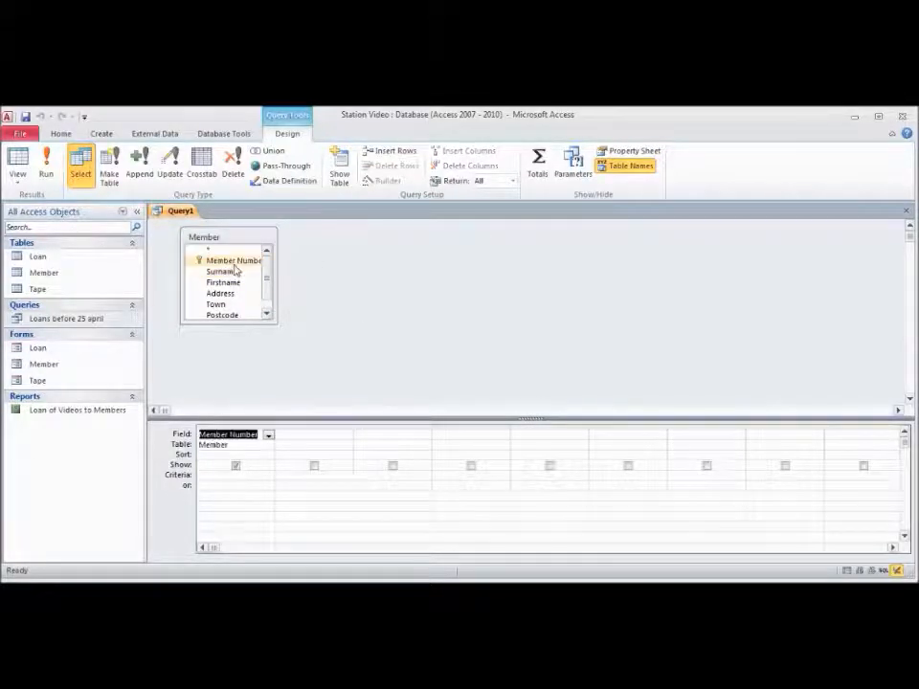
pyautogui.click(230, 274)
pyautogui.doubleClick(230, 274)
pyautogui.click(228, 282)
pyautogui.doubleClick(228, 283)
pyautogui.click(228, 294)
pyautogui.doubleClick(228, 294)
pyautogui.click(222, 305)
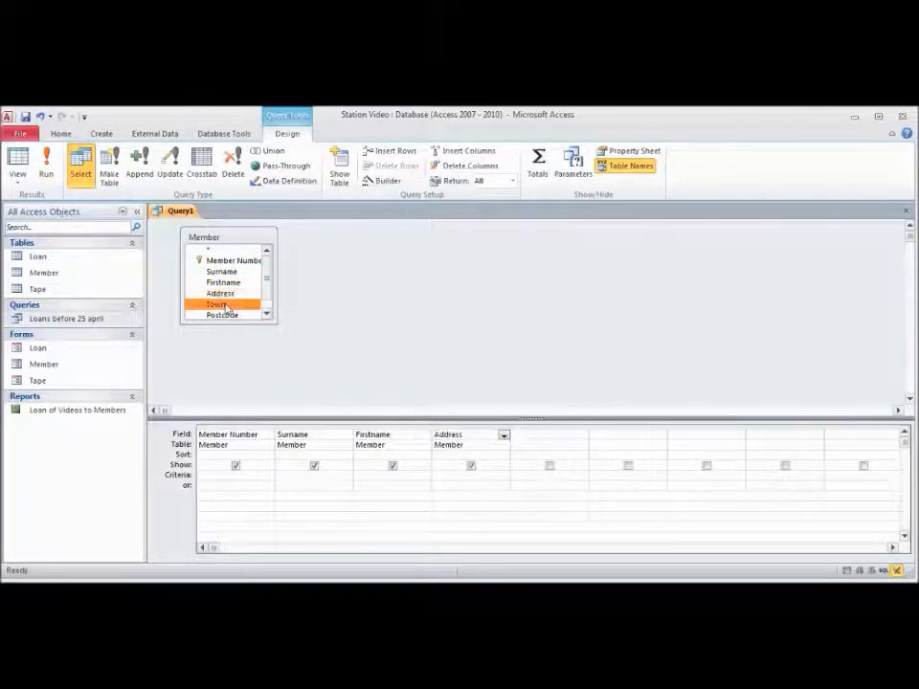
pyautogui.doubleClick(222, 304)
pyautogui.doubleClick(224, 316)
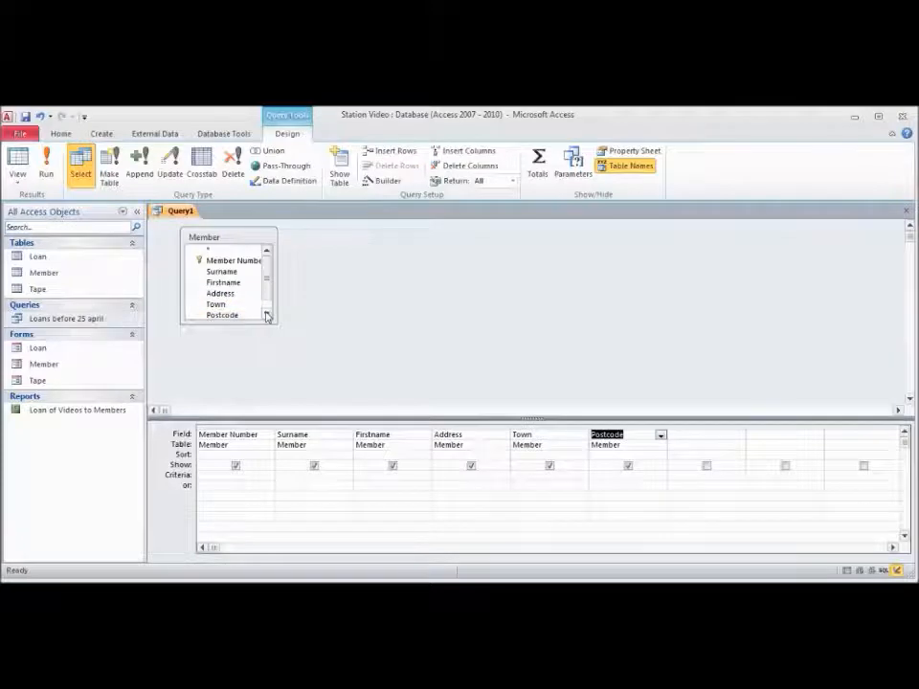
pyautogui.click(266, 314)
pyautogui.click(239, 316)
pyautogui.doubleClick(238, 316)
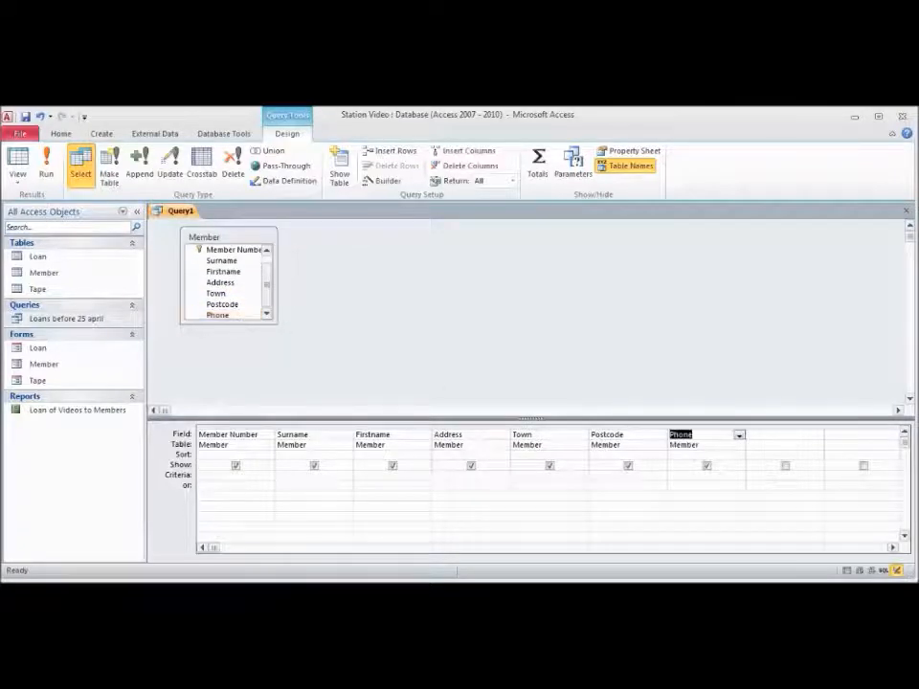
# Step: Run the query, widen the Address column so full addresses fit, and return to the query design
pyautogui.click(46, 173)
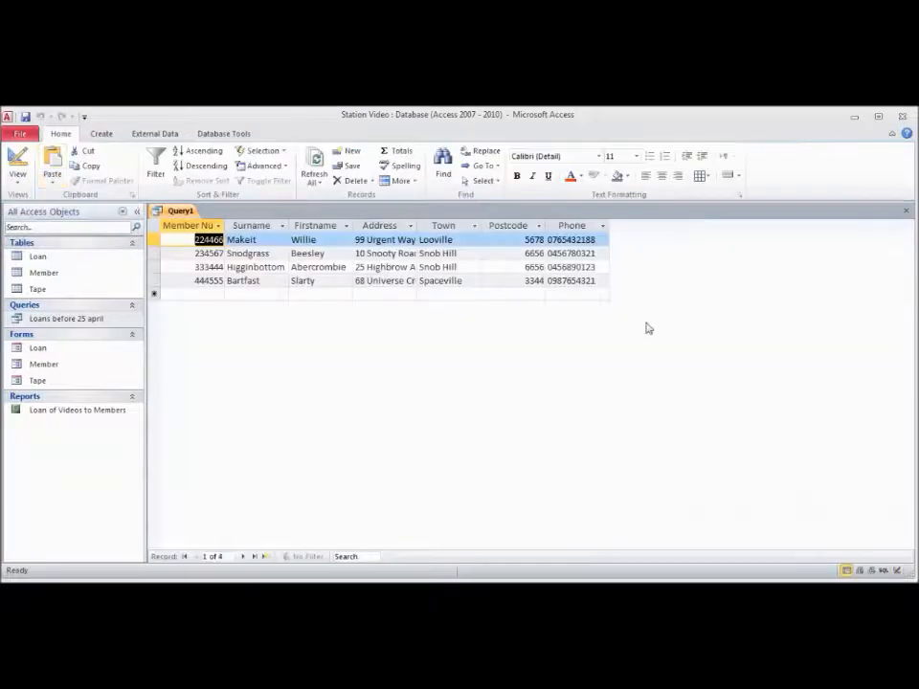
pyautogui.moveTo(417, 226); pyautogui.dragTo(461, 226)
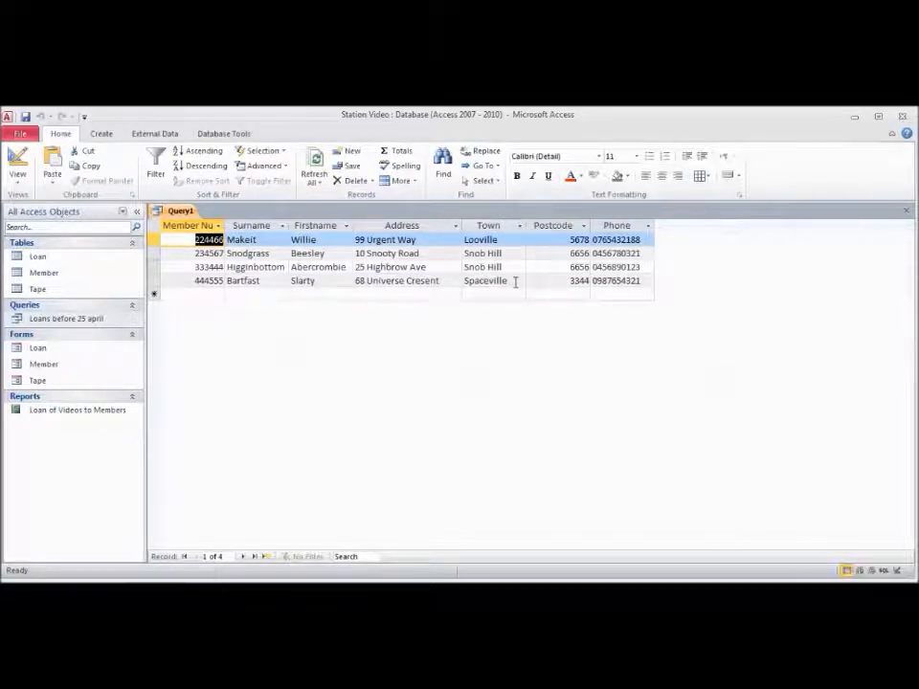
pyautogui.click(17, 161)
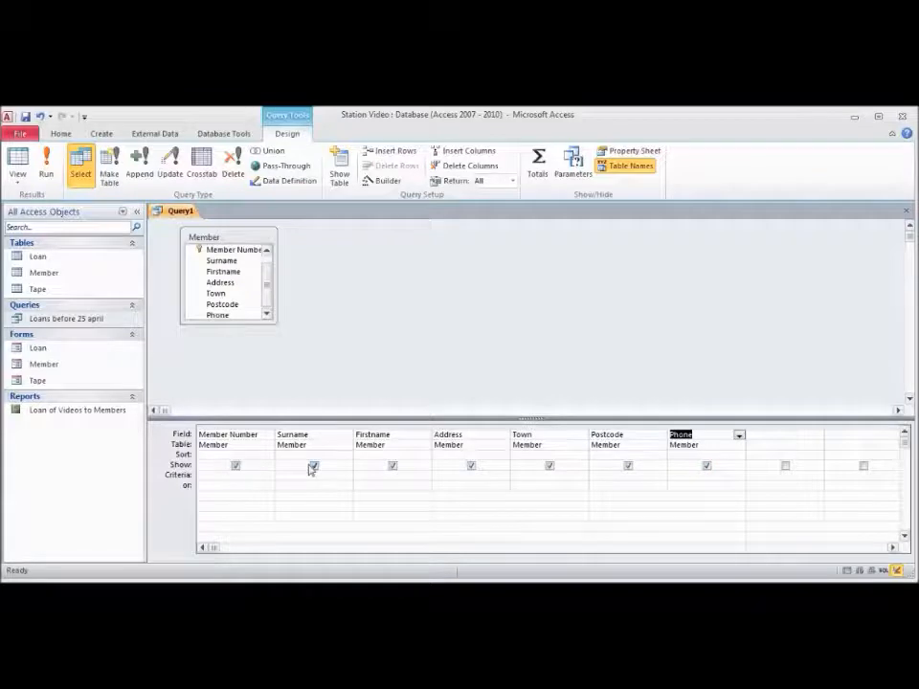
# Step: Keep Member Number shown, set the Town criterion to "Snob Hill" and run the query
pyautogui.click(236, 466)
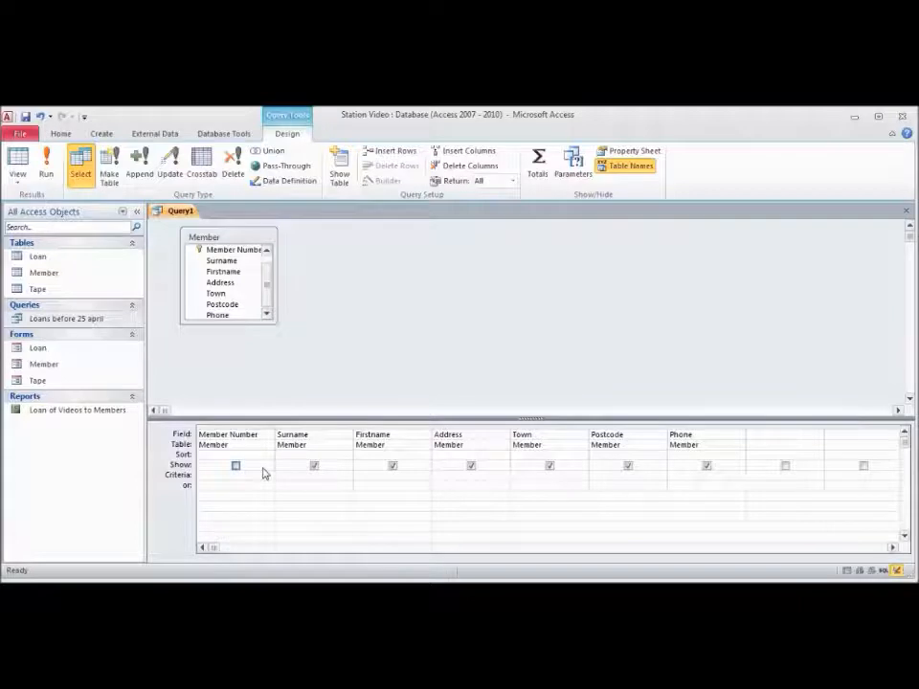
pyautogui.click(236, 467)
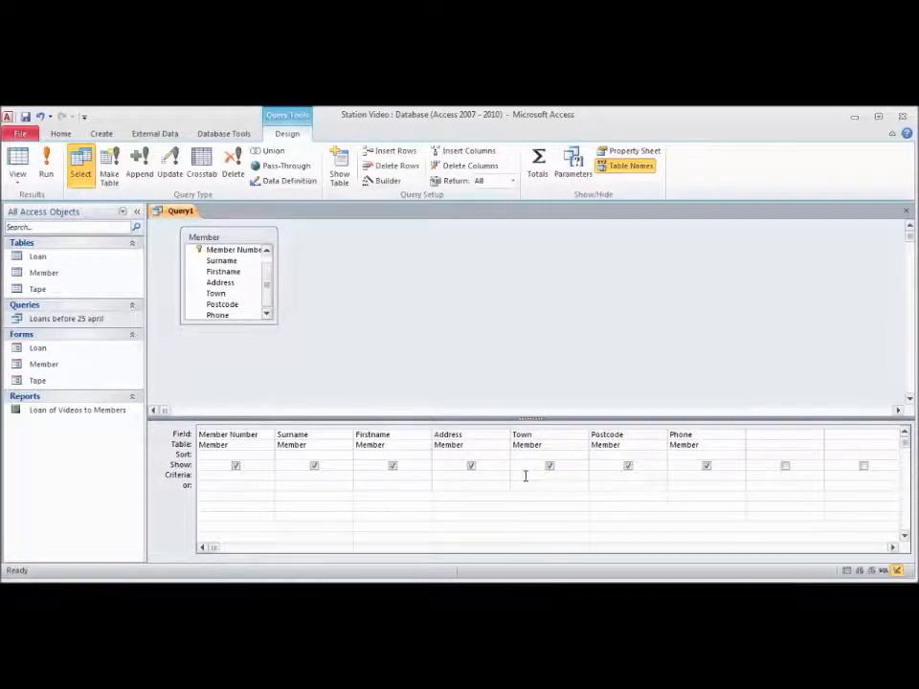
pyautogui.write('"Snob Hill"')
pyautogui.click(515, 475)
pyautogui.write('"')
pyautogui.click(46, 169)
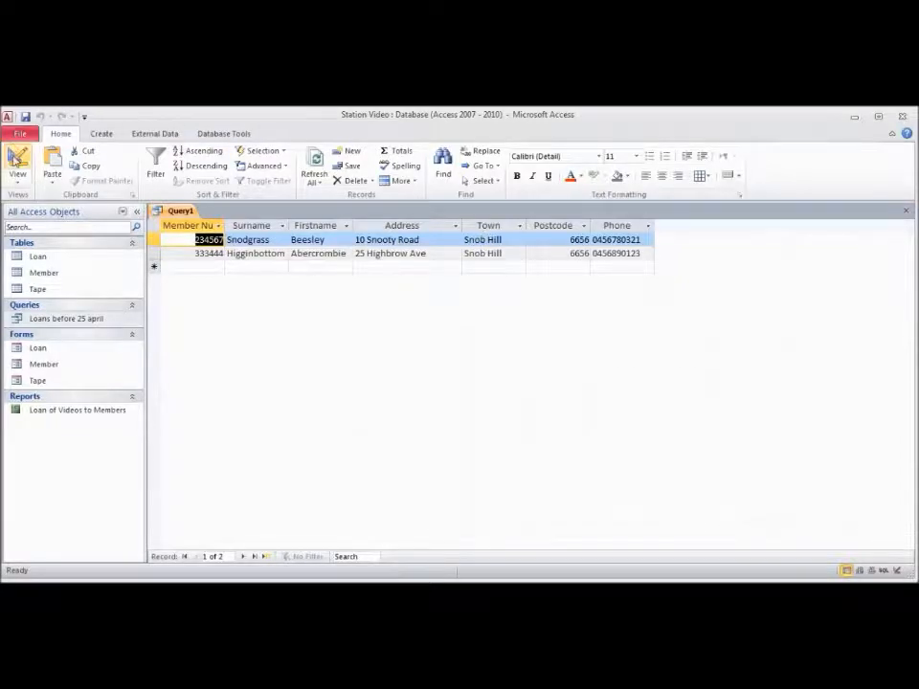
# Step: Check the Town criterion in the query design against the query results, ending back in the design
pyautogui.click(18, 159)
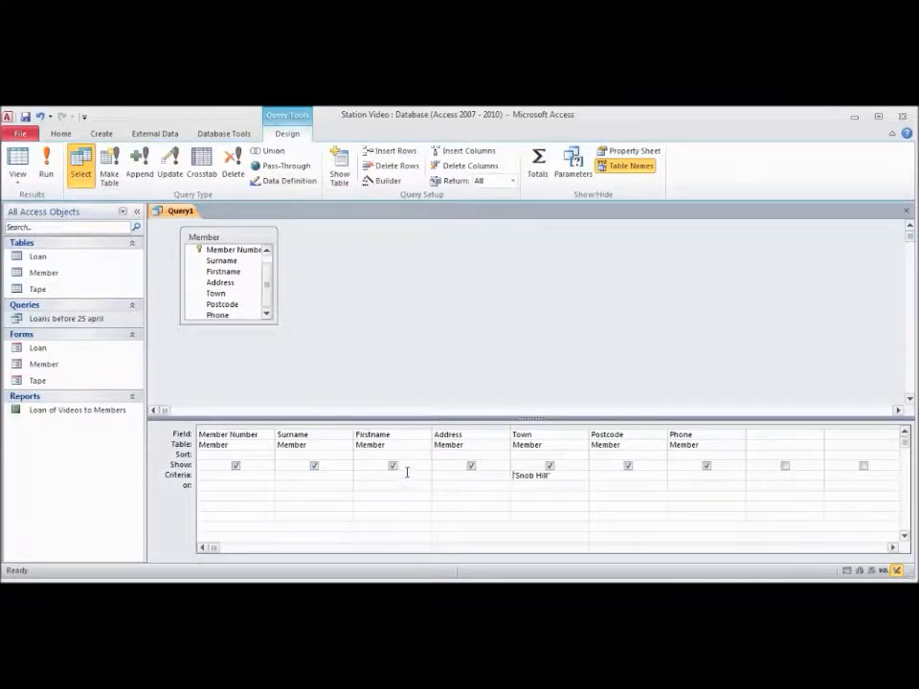
pyautogui.click(48, 170)
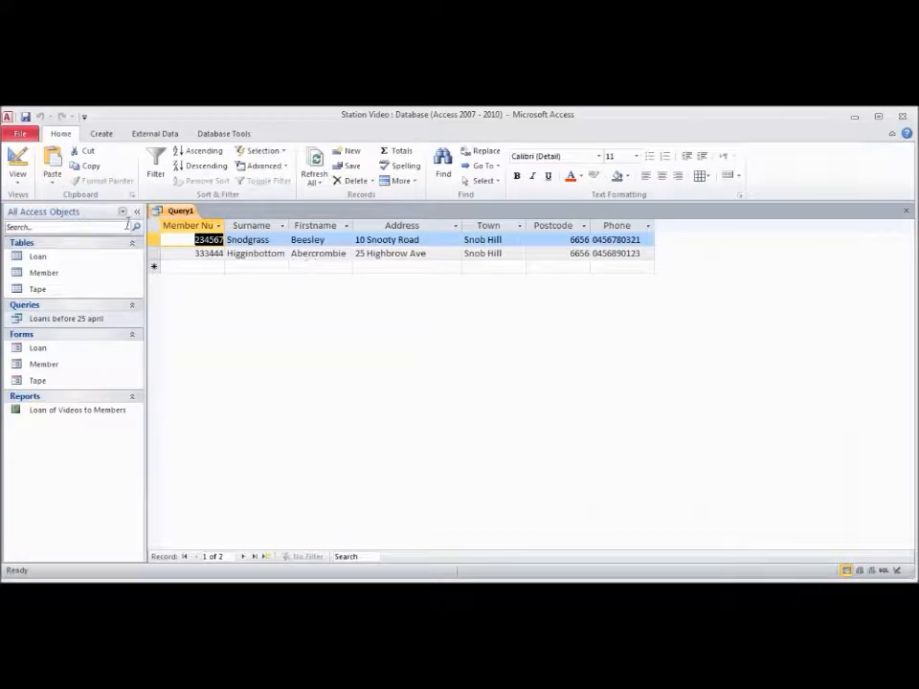
pyautogui.click(18, 164)
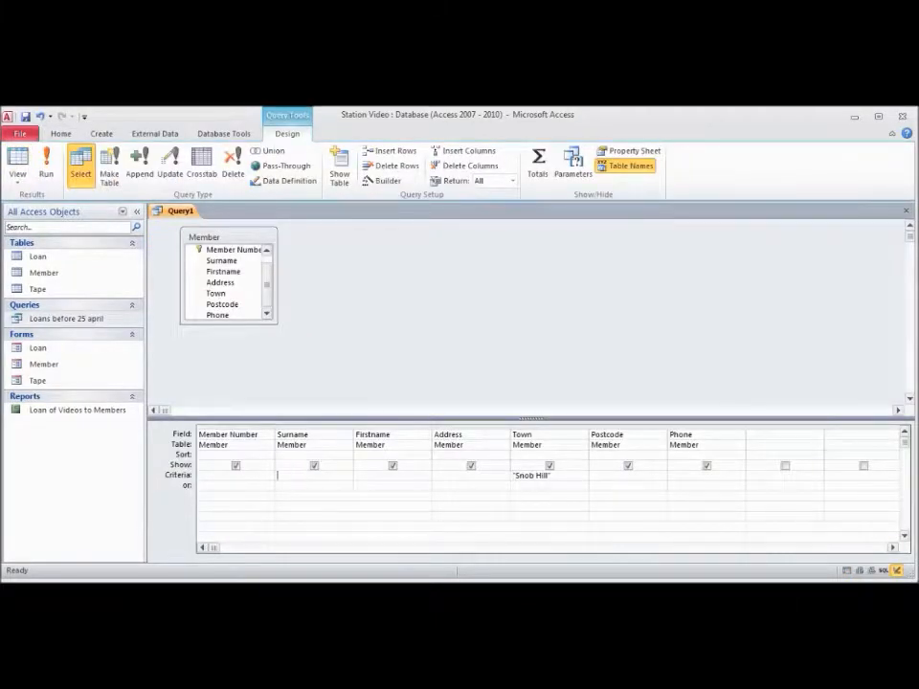
# Step: Add the member's surname in quotes as the Surname criterion, run the query, and return to its design
pyautogui.write('"Snodgrass')
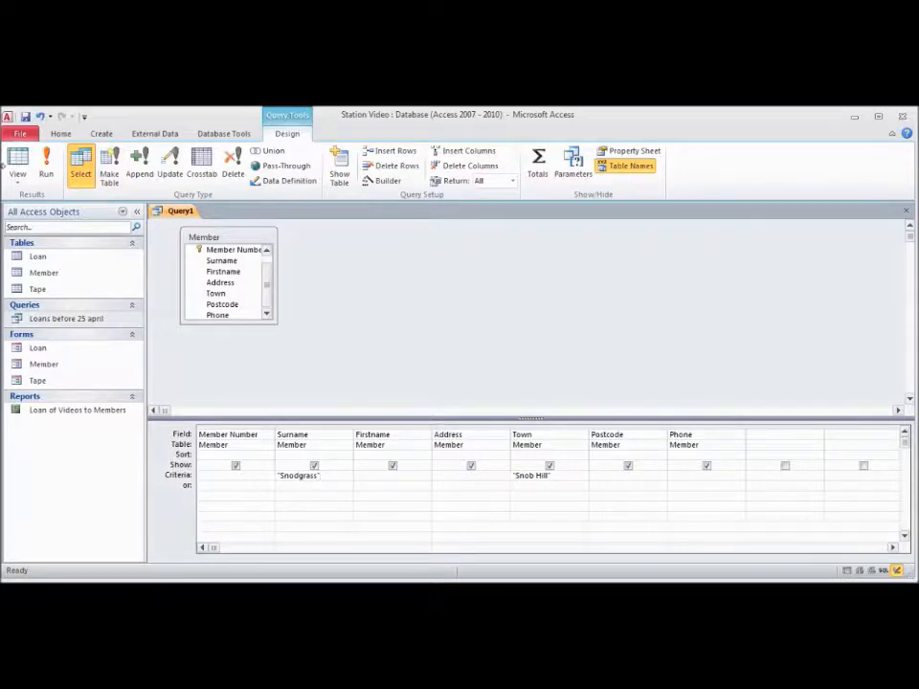
pyautogui.click(45, 169)
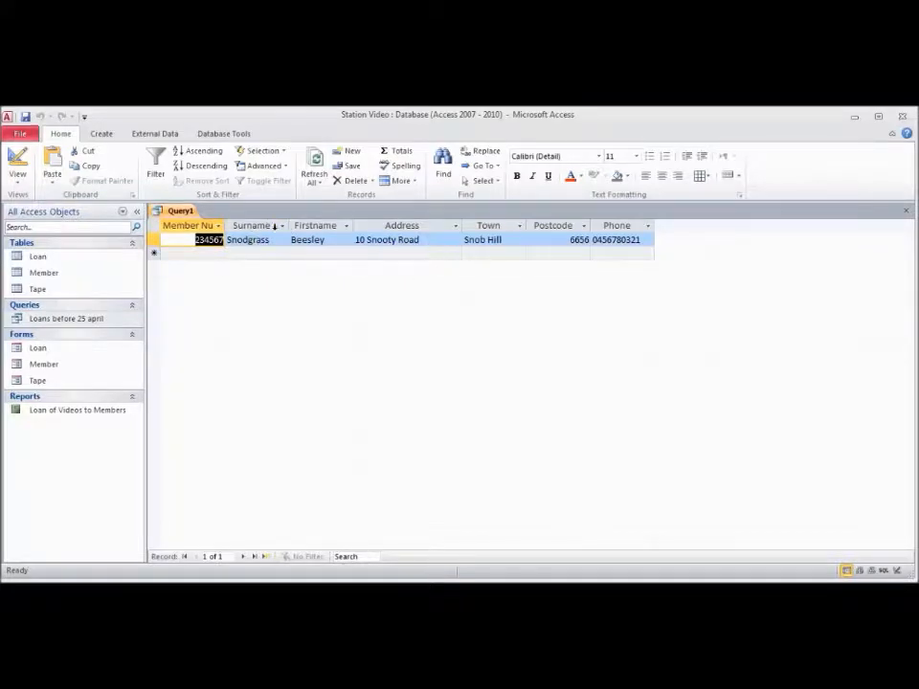
pyautogui.click(18, 168)
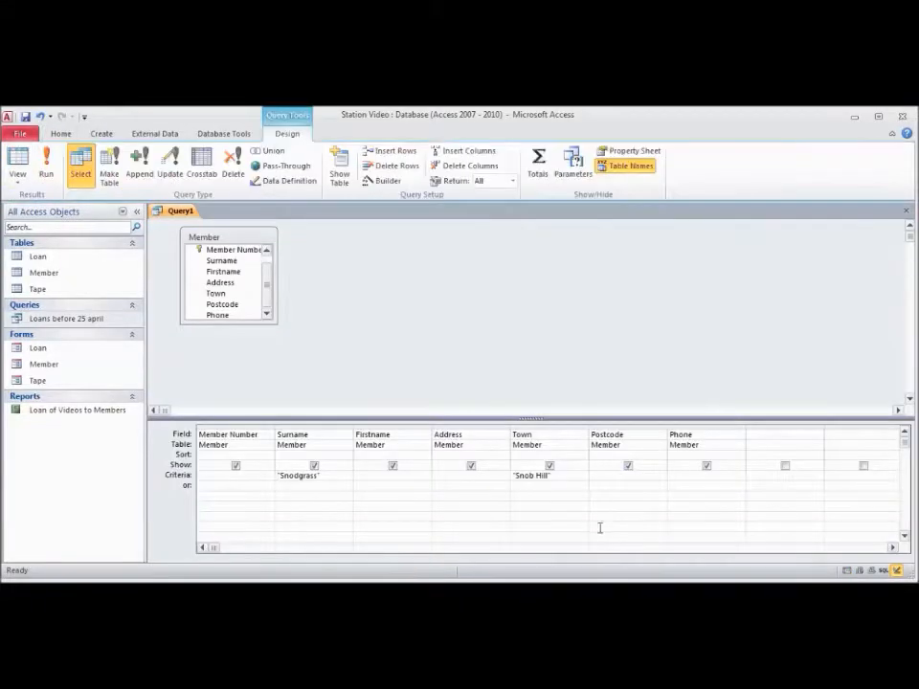
# Step: Save the query under the name Snob Hill
pyautogui.click(26, 117)
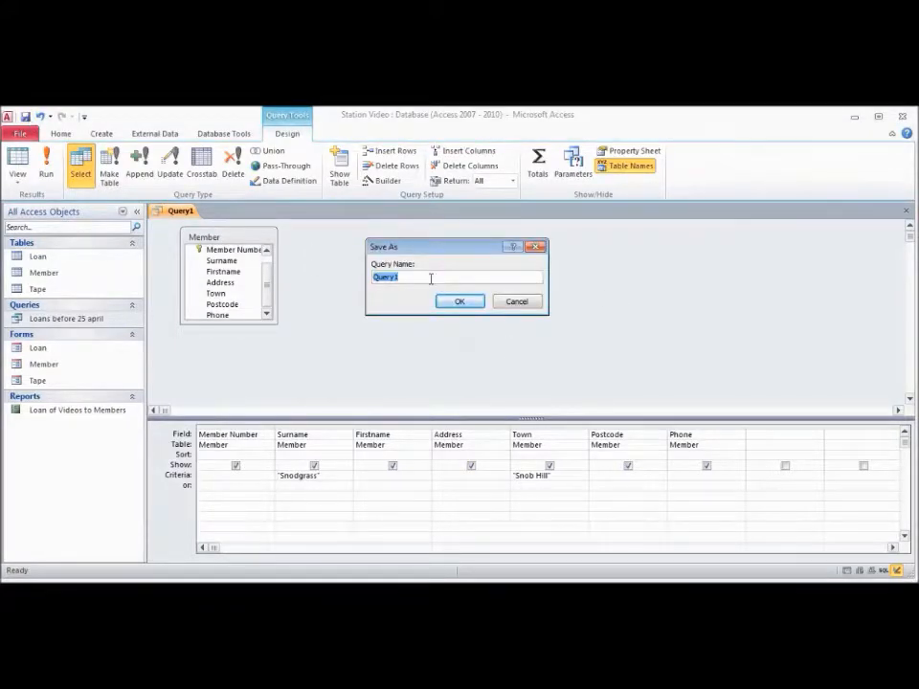
pyautogui.write('Snogr')
pyautogui.press('BackSpace')
pyautogui.press('BackSpace')
pyautogui.write('b Hill')
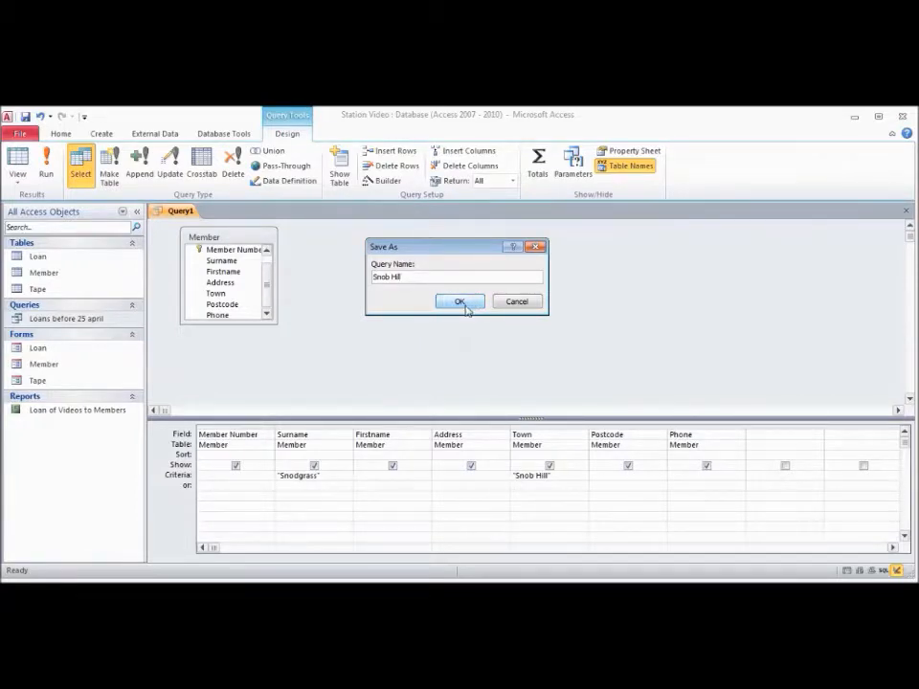
pyautogui.click(460, 301)
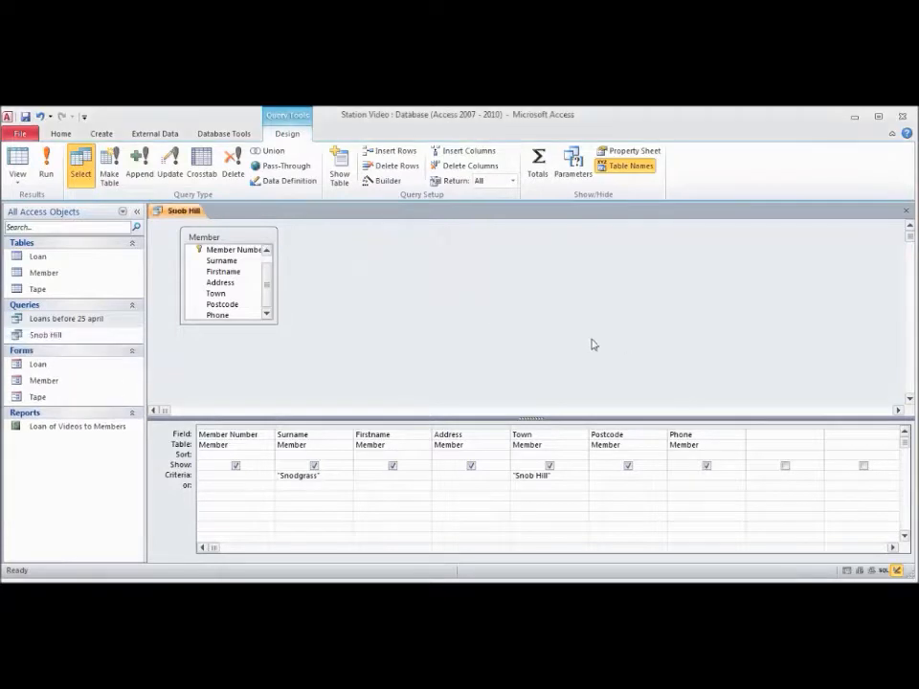